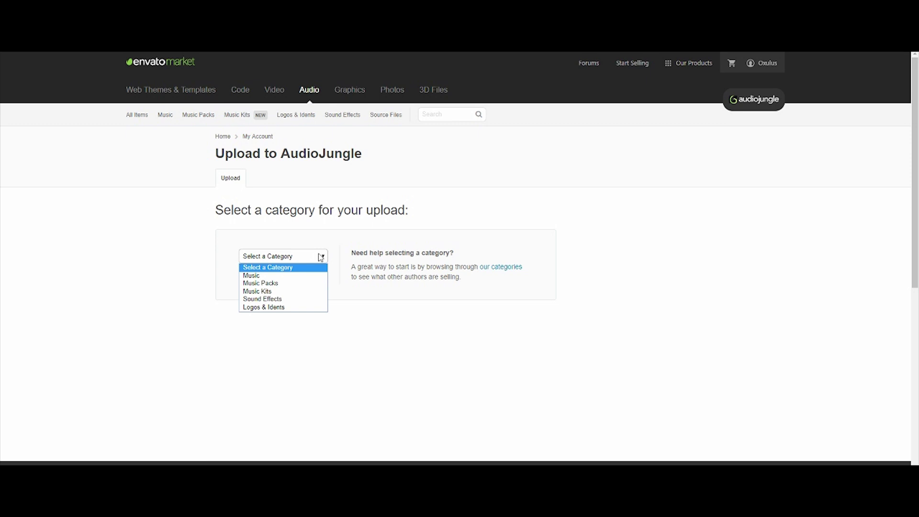
# Step: Start an upload in the Music category and name the item Suspense Piano
pyautogui.click(269, 277)
pyautogui.click(280, 277)
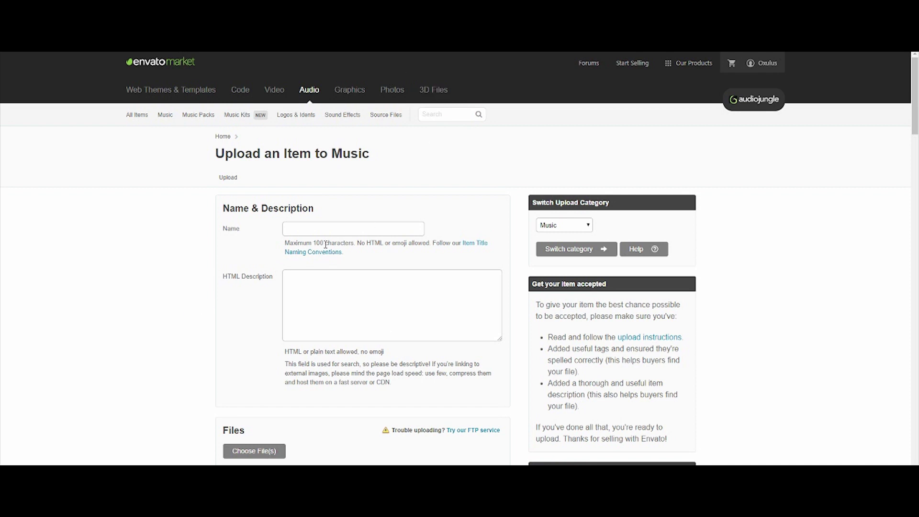
pyautogui.rightClick(342, 234)
pyautogui.click(380, 286)
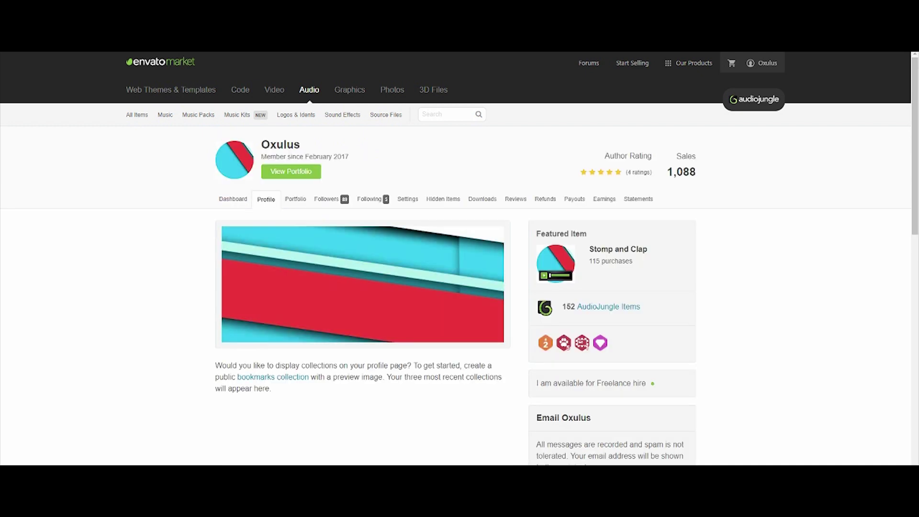
# Step: Open the existing Suspense item from the author's portfolio
pyautogui.click(314, 178)
pyautogui.scroll(-2, 355, 297)
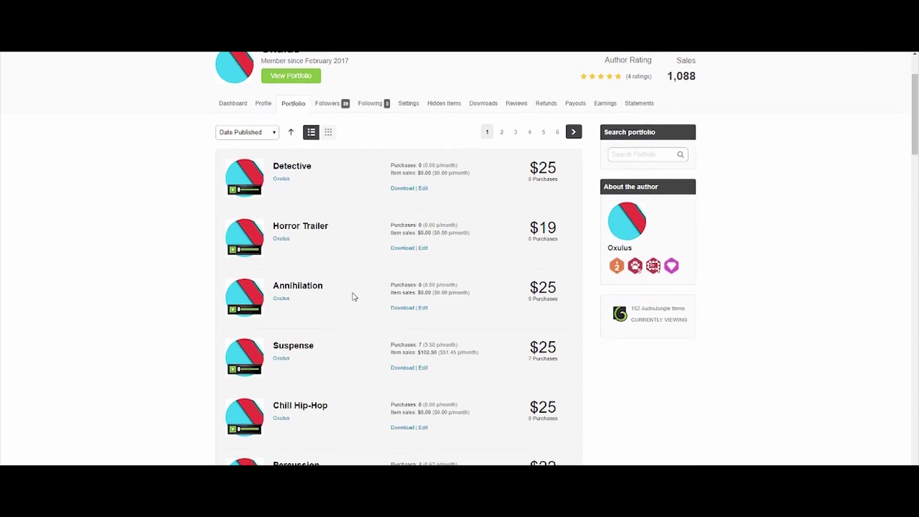
pyautogui.scroll(-1, 465, 282)
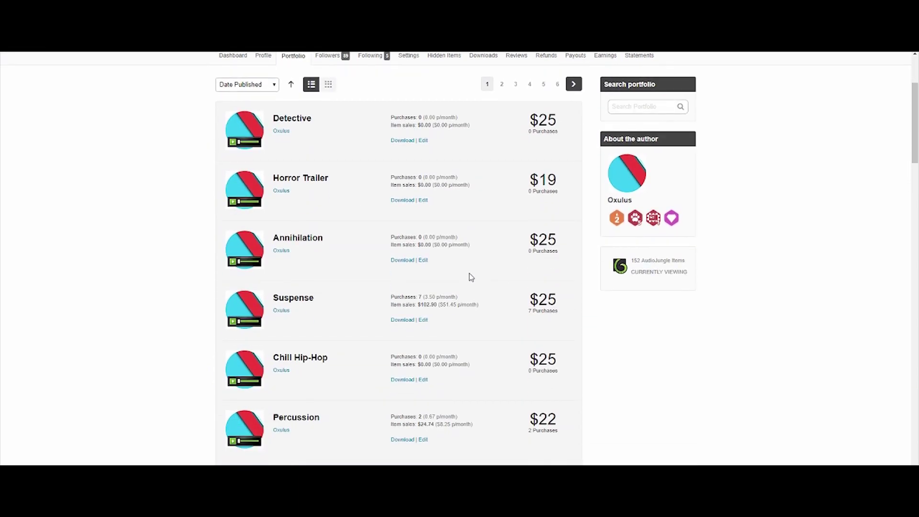
pyautogui.click(311, 299)
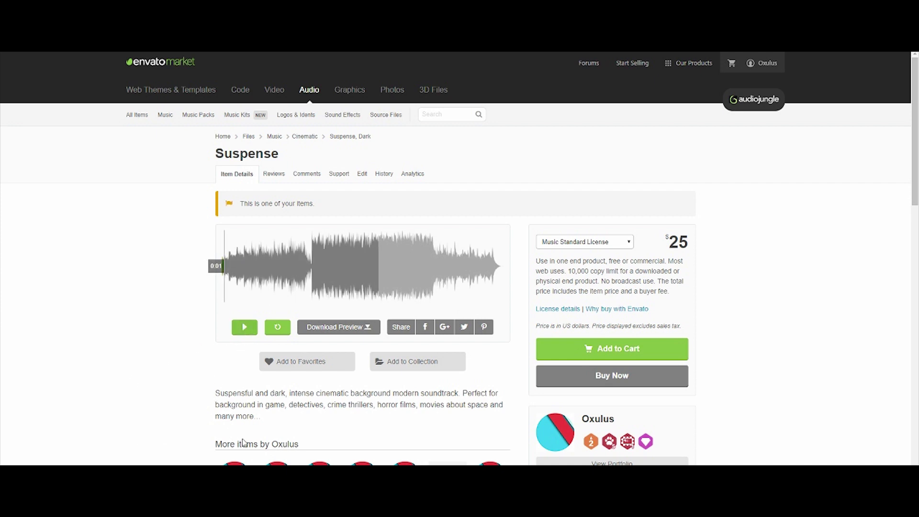
# Step: Copy the Suspense item's description text into the HTML Description of the new upload
pyautogui.moveTo(268, 421); pyautogui.dragTo(216, 390)
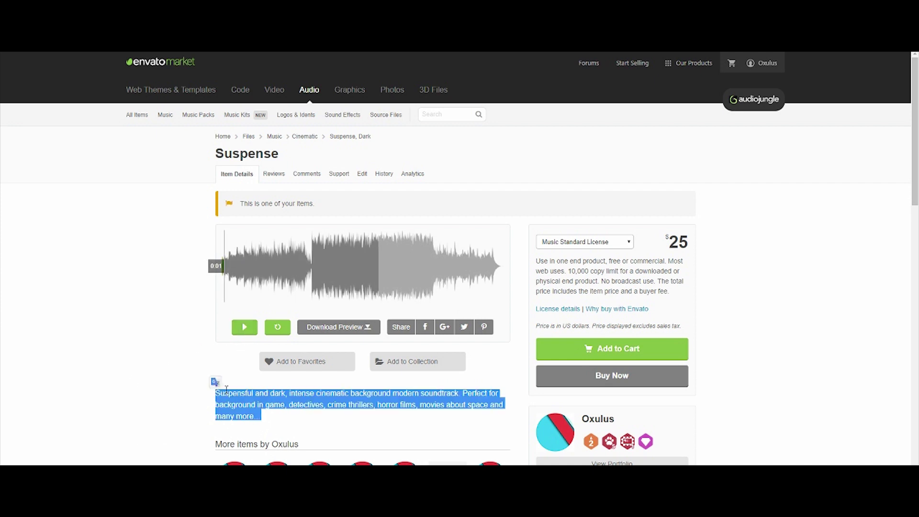
pyautogui.rightClick(217, 390)
pyautogui.click(276, 402)
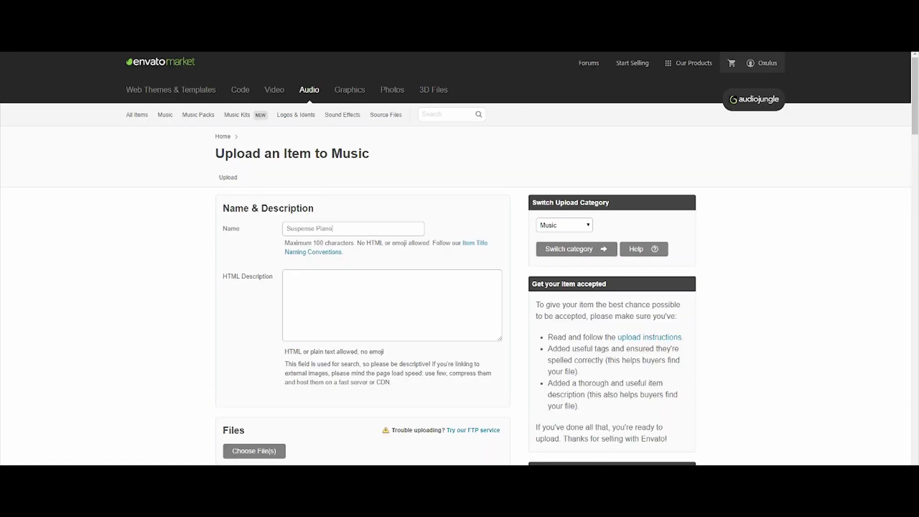
pyautogui.rightClick(354, 271)
pyautogui.click(391, 327)
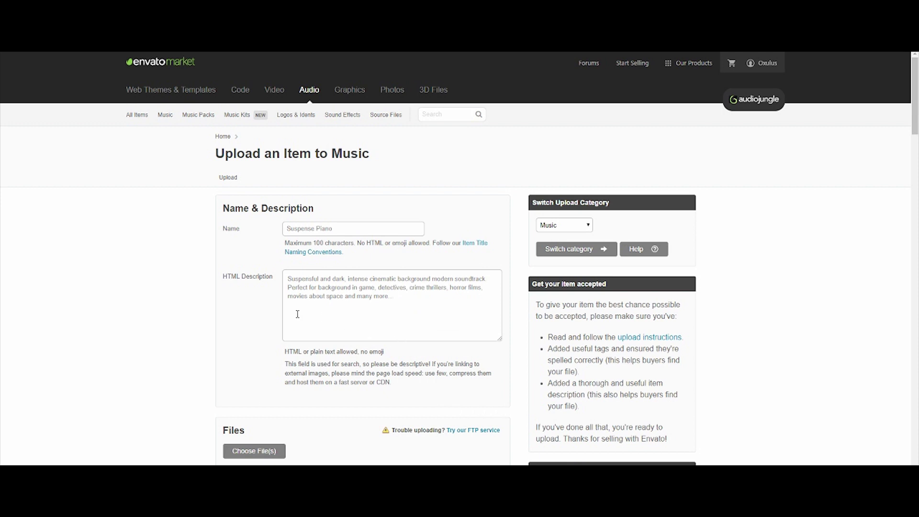
# Step: Upload 6akSlTzKxGQ80.jpg, Suspense Piano Prew.mp3 and Suspense Piano.zip from the Suspense Piano folder
pyautogui.scroll(-2, 443, 368)
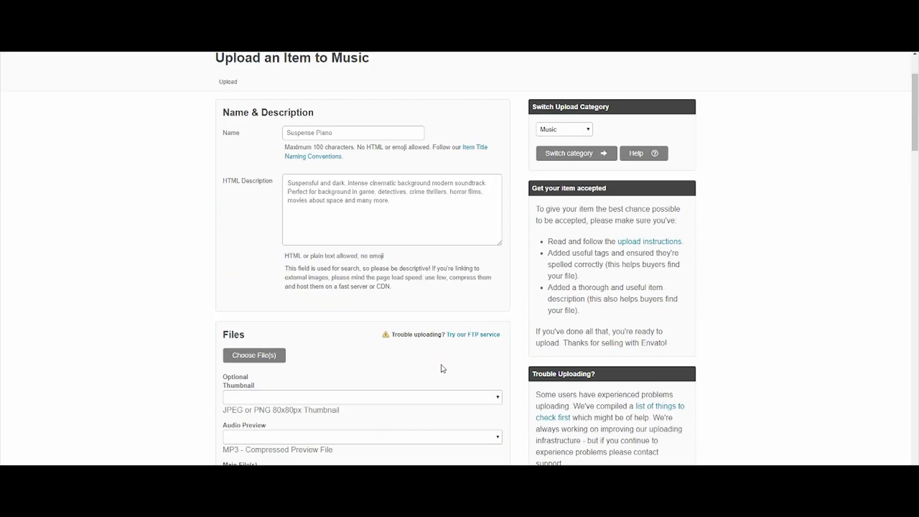
pyautogui.scroll(-2, 442, 369)
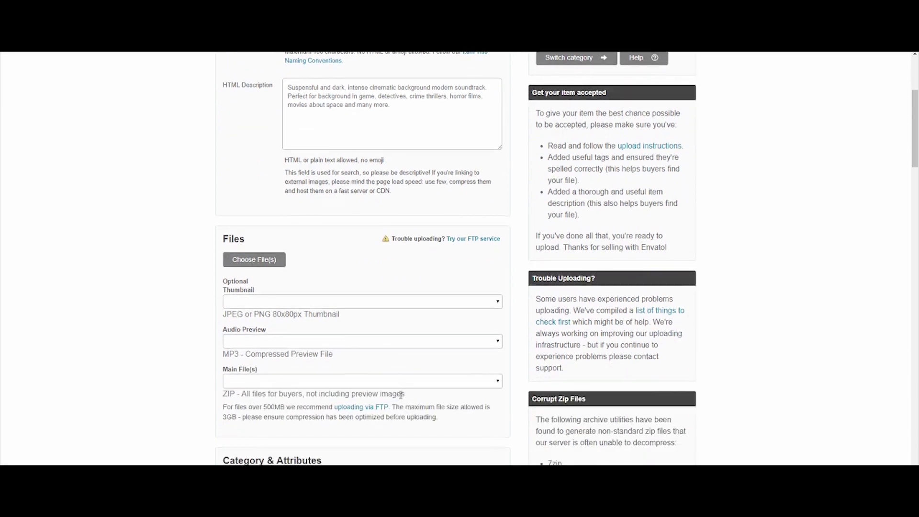
pyautogui.click(254, 259)
pyautogui.scroll(-1, 220, 172)
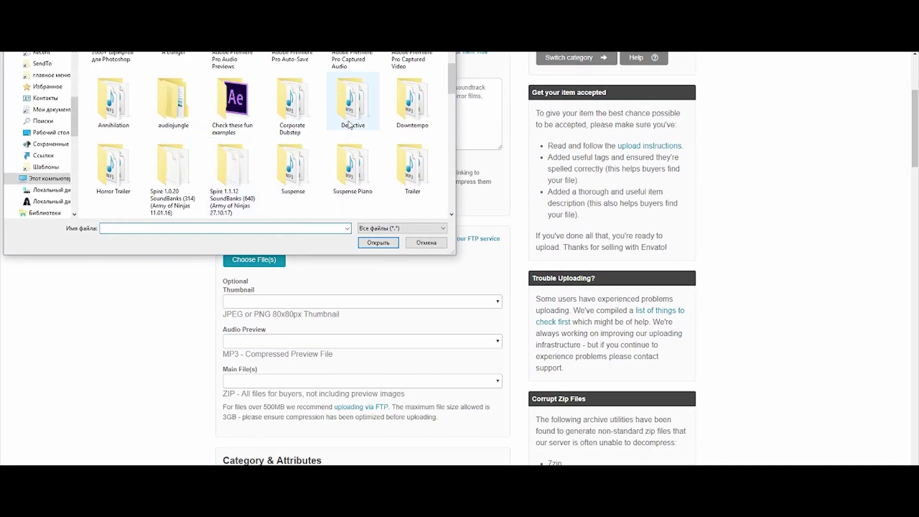
pyautogui.doubleClick(363, 180)
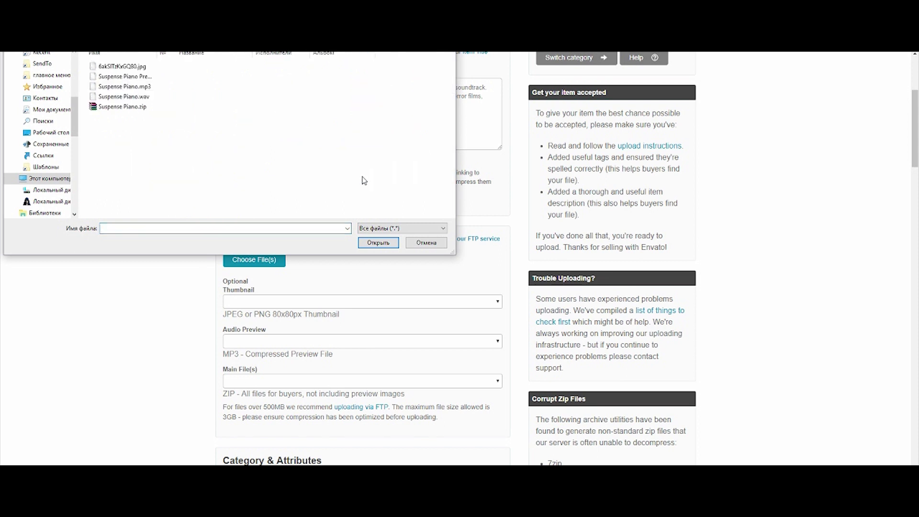
pyautogui.click(127, 107)
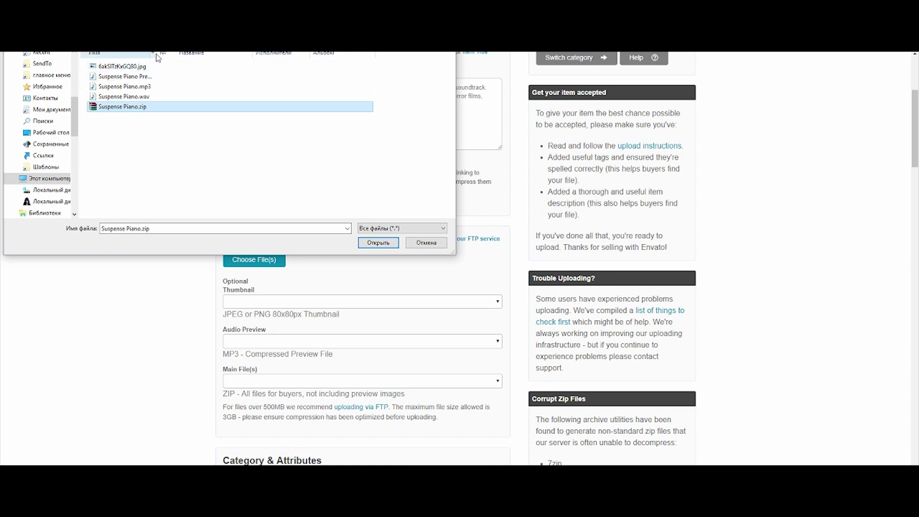
pyautogui.moveTo(156, 55); pyautogui.dragTo(183, 55)
pyautogui.keyDown('ctrl'); pyautogui.click(169, 78); pyautogui.keyUp('ctrl')
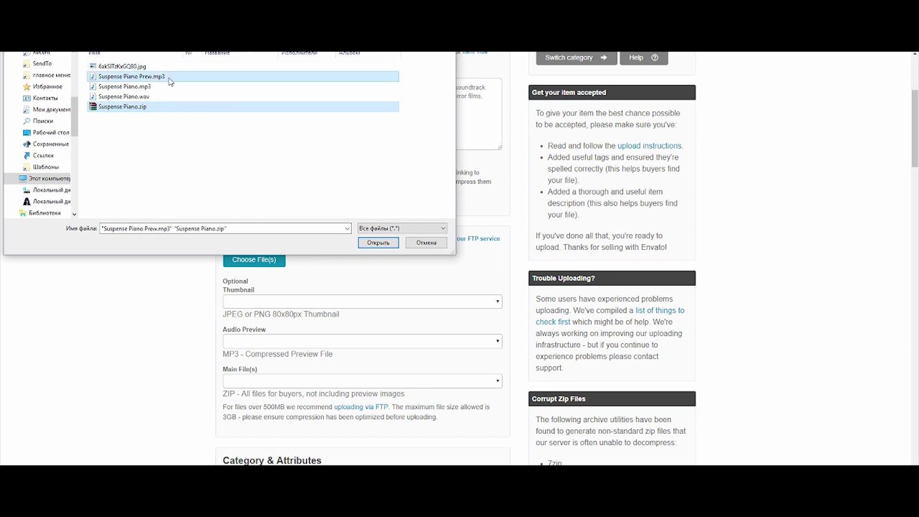
pyautogui.keyDown('ctrl'); pyautogui.click(123, 66); pyautogui.keyUp('ctrl')
pyautogui.click(376, 243)
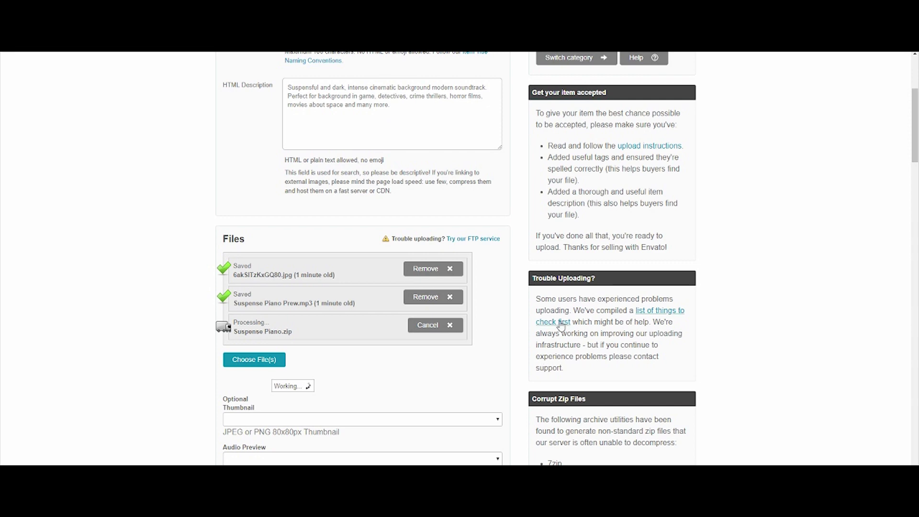
# Step: Assign 6akSlTzKxGQ80.jpg as the thumbnail, Suspense Piano Prew.mp3 as the audio preview and Suspense Piano.zip as the main file
pyautogui.scroll(-3, 542, 337)
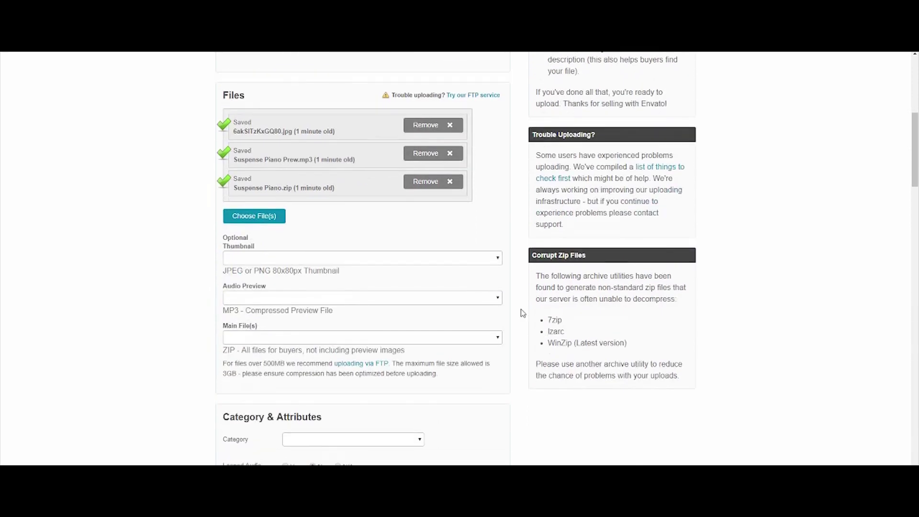
pyautogui.click(498, 258)
pyautogui.click(303, 276)
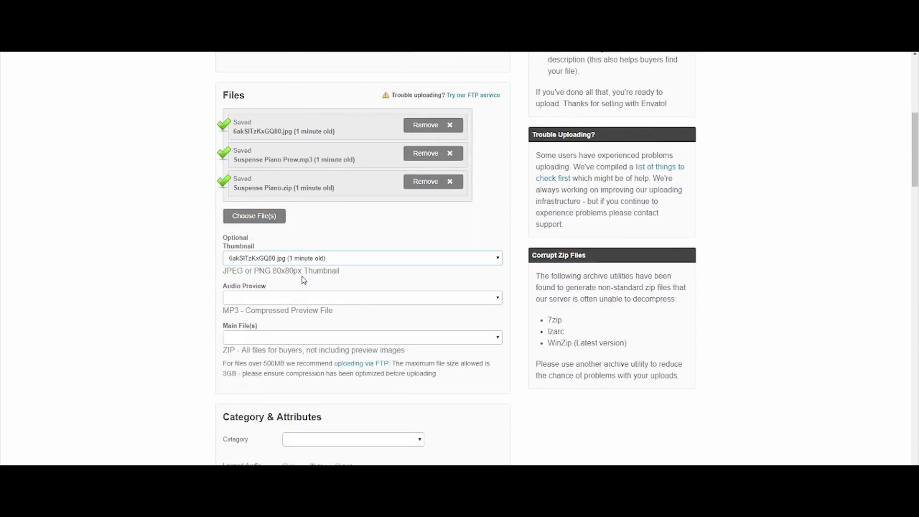
pyautogui.click(274, 299)
pyautogui.click(290, 321)
pyautogui.click(290, 340)
pyautogui.click(292, 371)
# Step: Set the item's category to Suspense, Dark under Cinematic
pyautogui.scroll(-2, 512, 400)
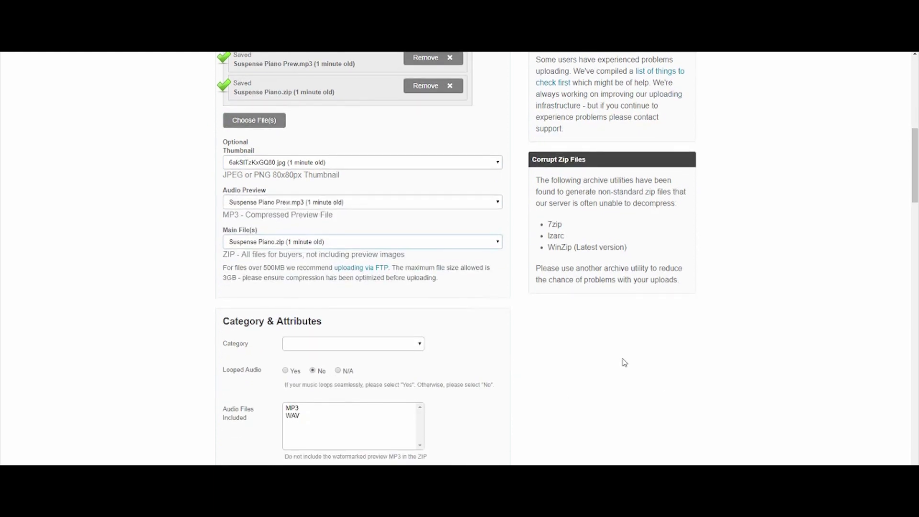
pyautogui.click(386, 345)
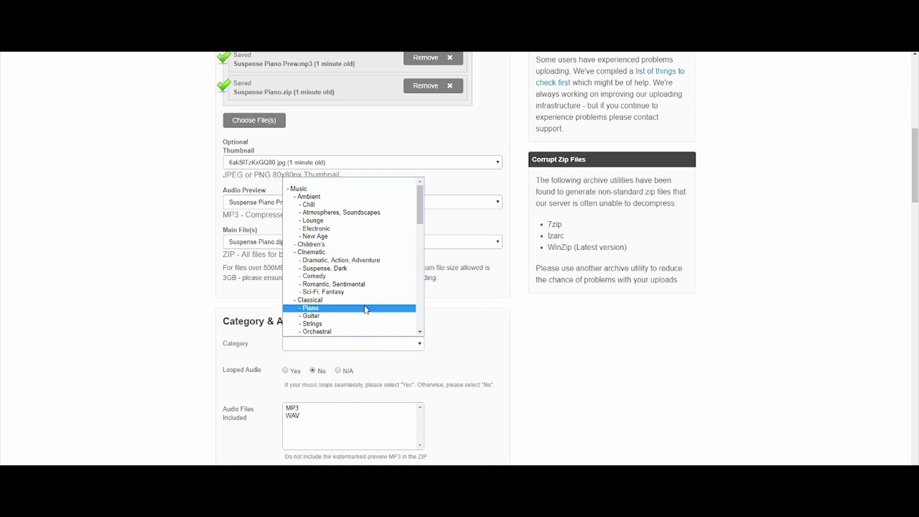
pyautogui.scroll(-3, 365, 307)
pyautogui.scroll(-10, 368, 265)
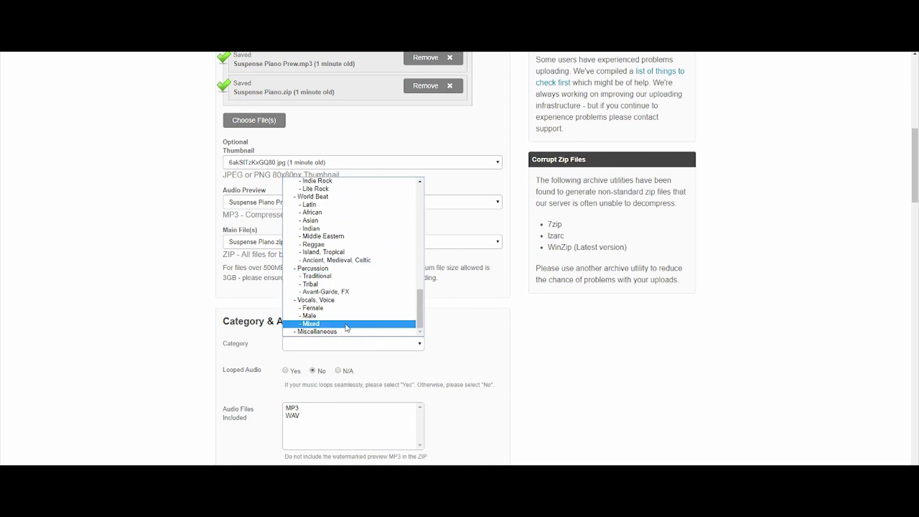
pyautogui.scroll(4, 347, 328)
pyautogui.scroll(8, 348, 329)
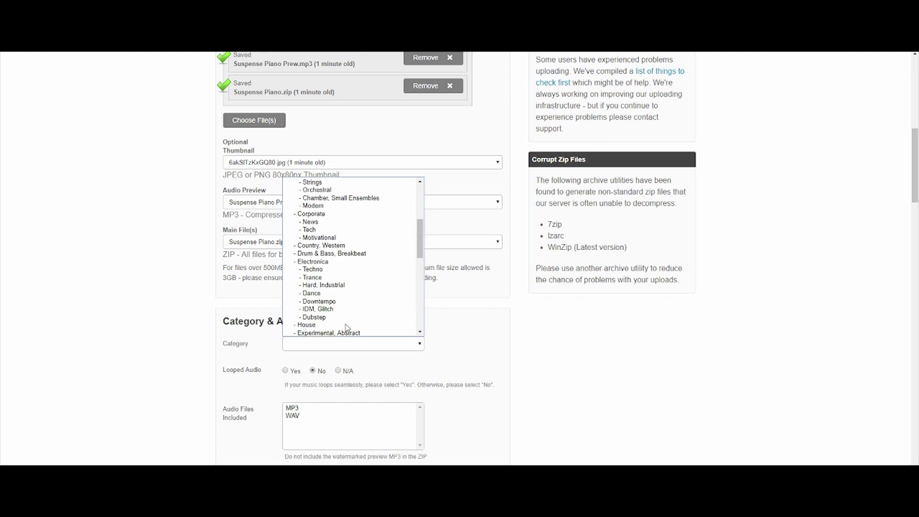
pyautogui.scroll(6, 348, 328)
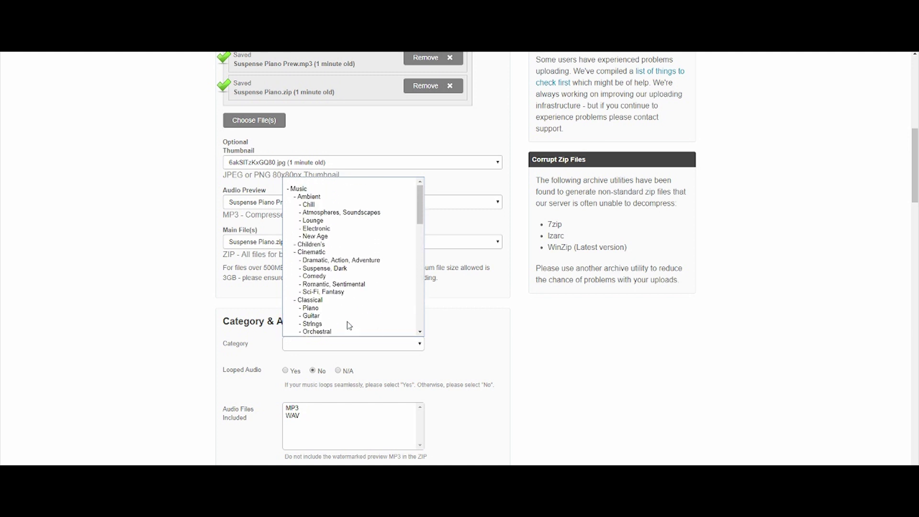
pyautogui.click(352, 268)
# Step: Specify MP3 and WAV as the included audio files and mark the track as No Vocals
pyautogui.scroll(-2, 440, 291)
pyautogui.click(297, 266)
pyautogui.keyDown('ctrl'); pyautogui.click(294, 272); pyautogui.keyUp('ctrl')
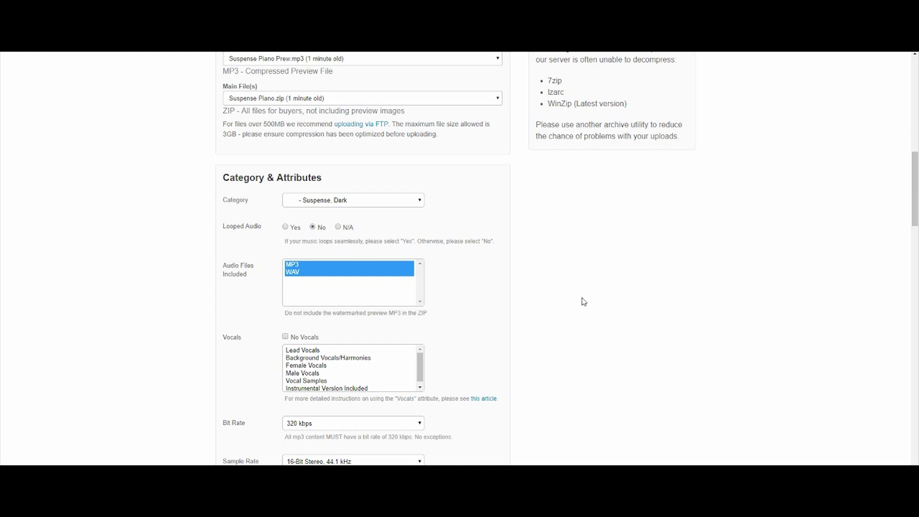
pyautogui.scroll(-2, 584, 301)
pyautogui.click(286, 241)
# Step: Check the duration of Suspense Piano.mp3 in File Explorer, and set the main track length to 2:25 and the tempo to 96 BPM
pyautogui.scroll(-3, 433, 254)
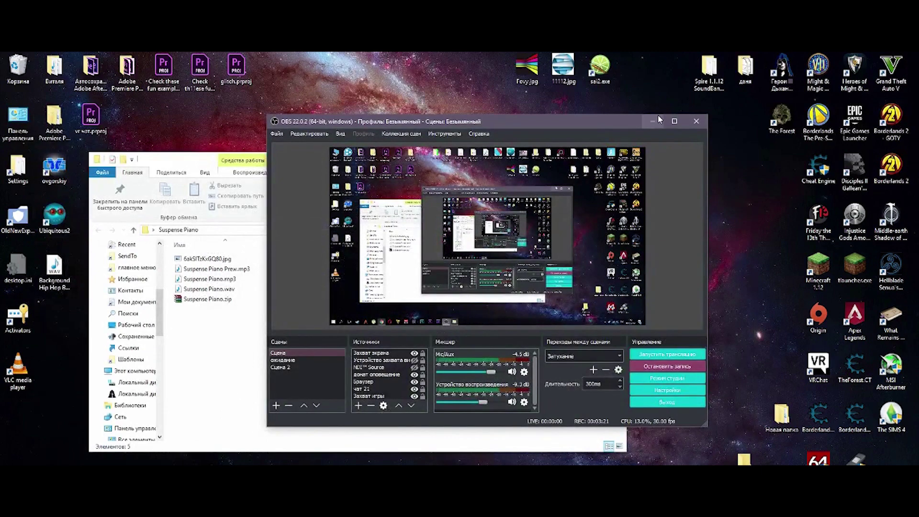
pyautogui.click(657, 113)
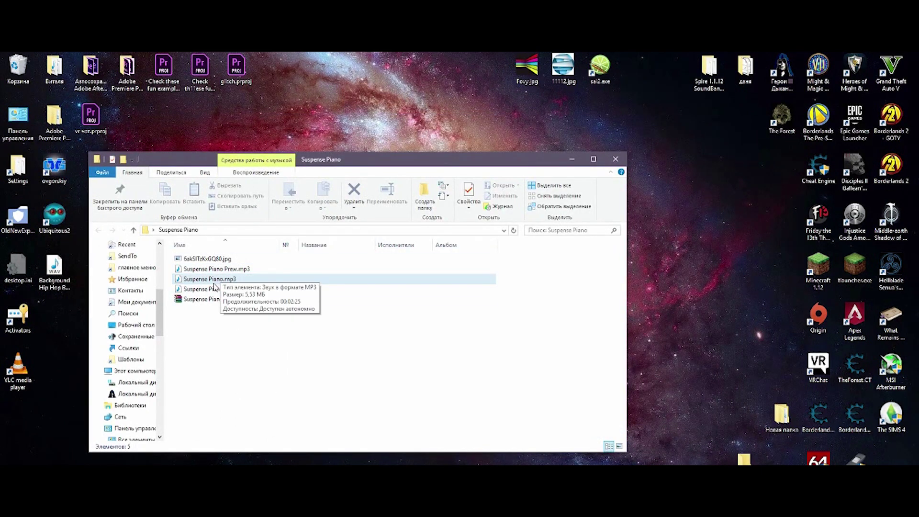
pyautogui.moveTo(152, 476)
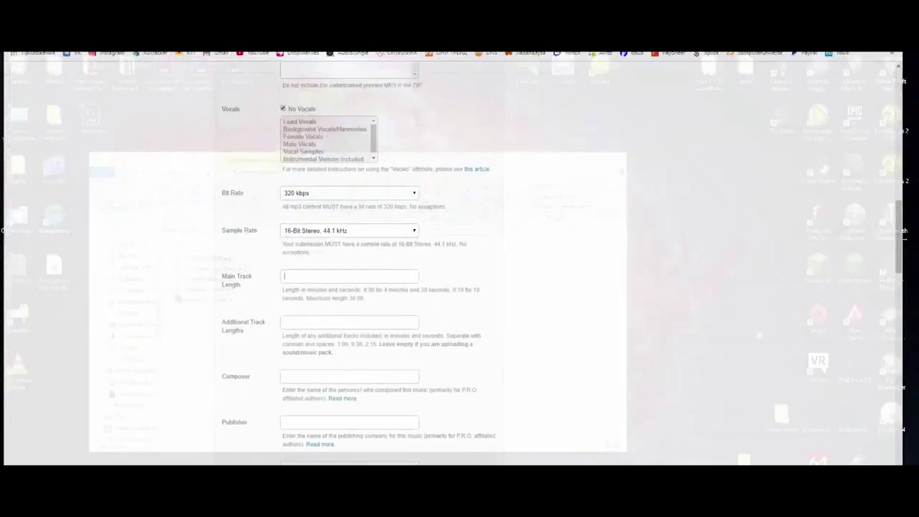
pyautogui.click(153, 445)
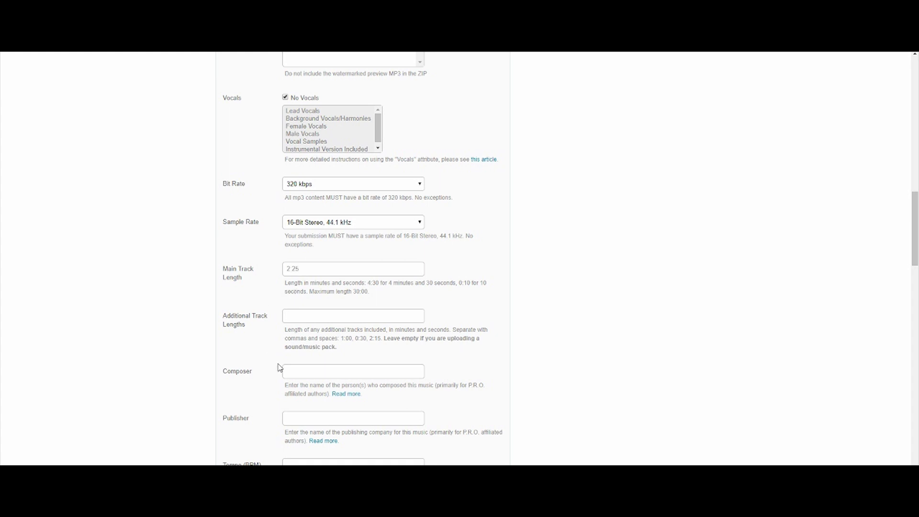
pyautogui.scroll(-3, 337, 330)
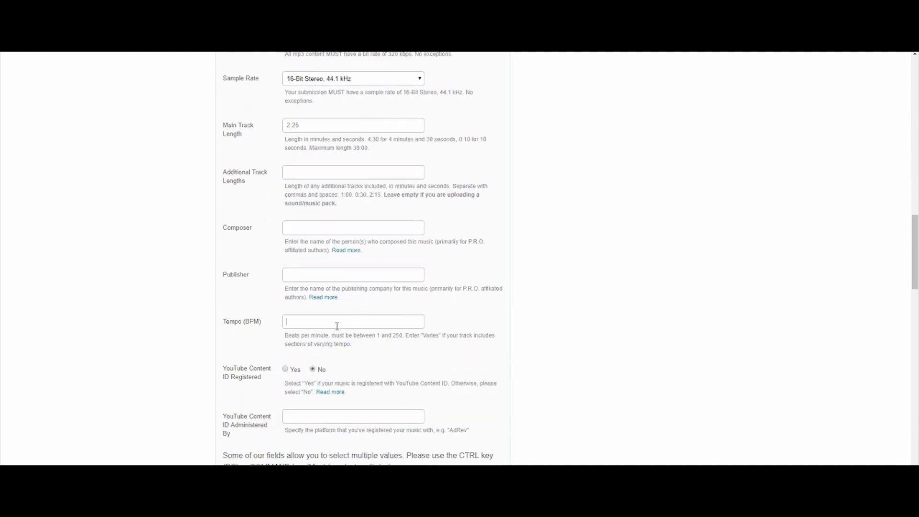
# Step: Copy the full tag list, from alarming to trailer, from the existing Suspense item's page
pyautogui.scroll(-4, 340, 335)
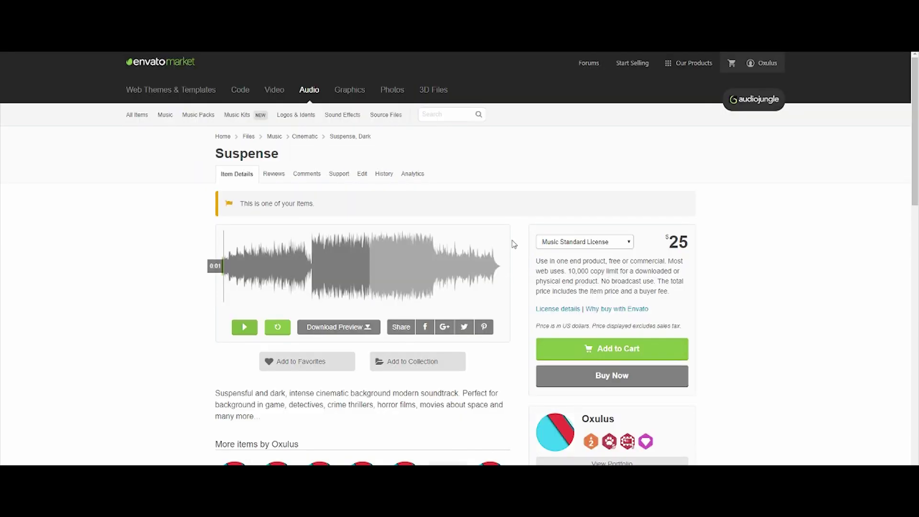
pyautogui.scroll(-10, 555, 343)
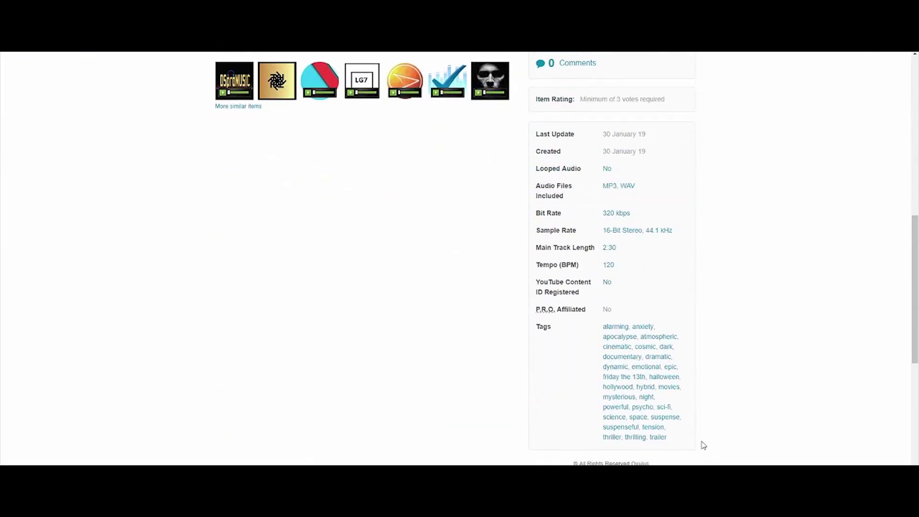
pyautogui.moveTo(679, 440); pyautogui.dragTo(599, 344)
pyautogui.hotkey('ctrl', 'c')
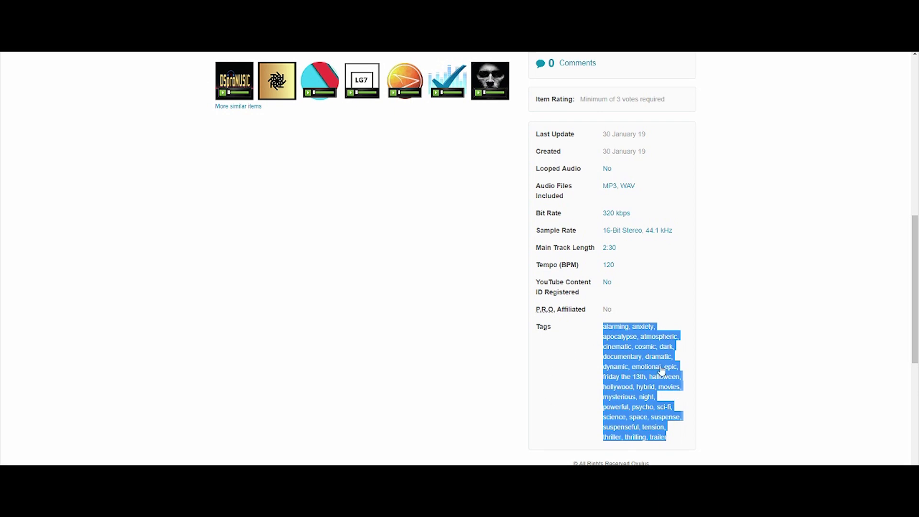
pyautogui.scroll(1, 443, 390)
pyautogui.scroll(3, 443, 390)
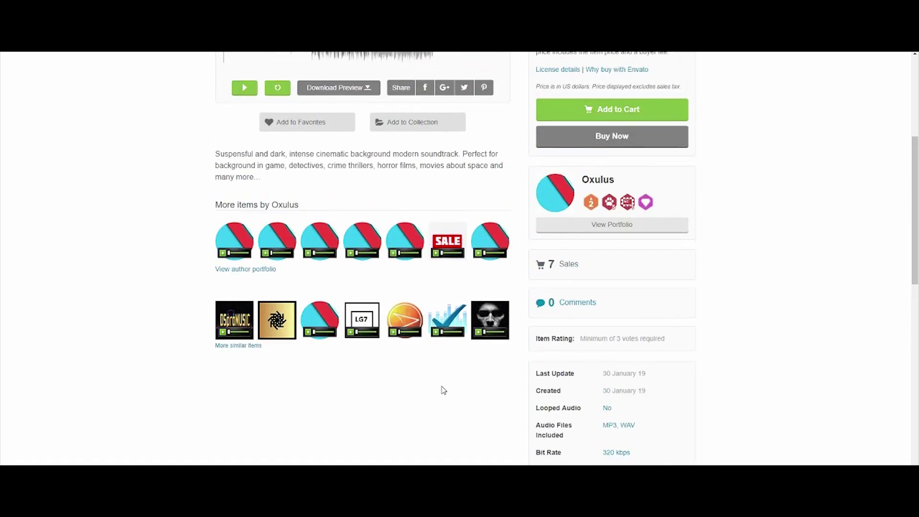
pyautogui.scroll(-4, 443, 390)
pyautogui.rightClick(615, 391)
pyautogui.click(646, 320)
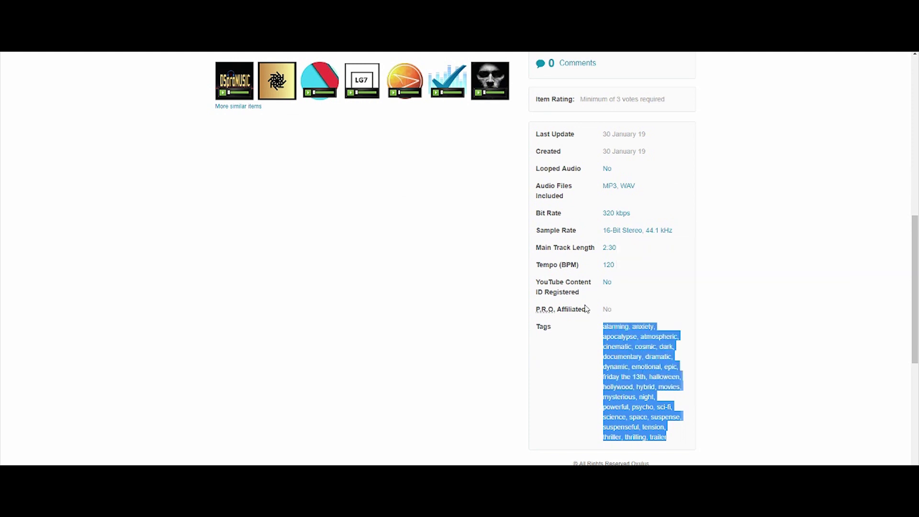
# Step: Paste the copied tag list, alarming to trailer, into the upload form's Tags field and remove the blank space before the first tag
pyautogui.hotkey('ctrl', 'Tab')
pyautogui.rightClick(391, 354)
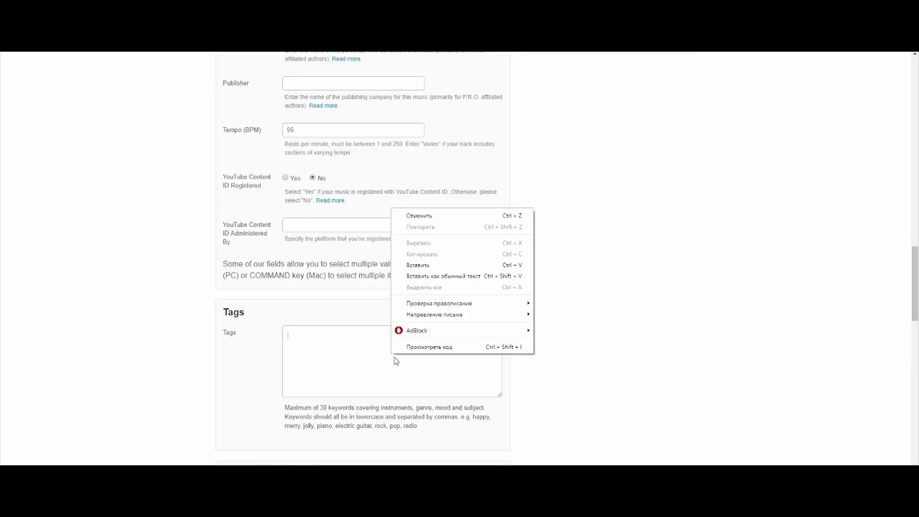
pyautogui.click(426, 266)
pyautogui.moveTo(303, 335); pyautogui.dragTo(195, 340)
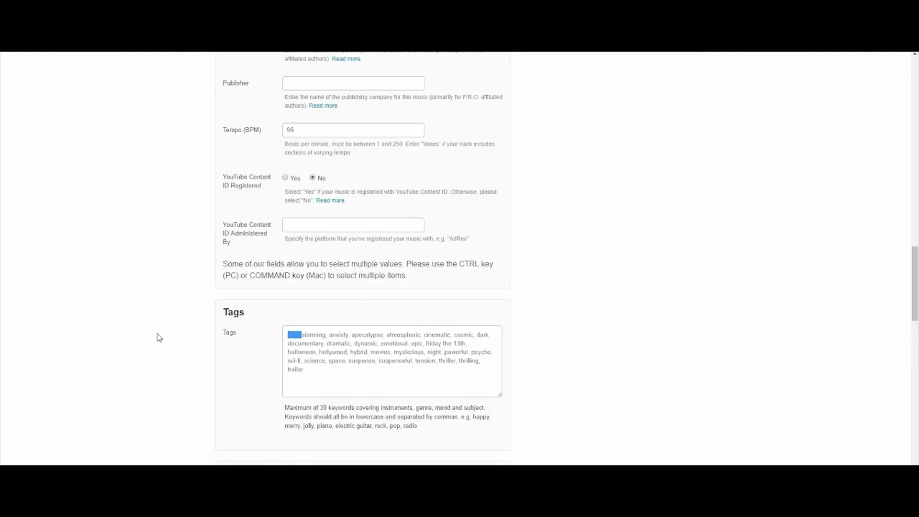
pyautogui.press('BackSpace')
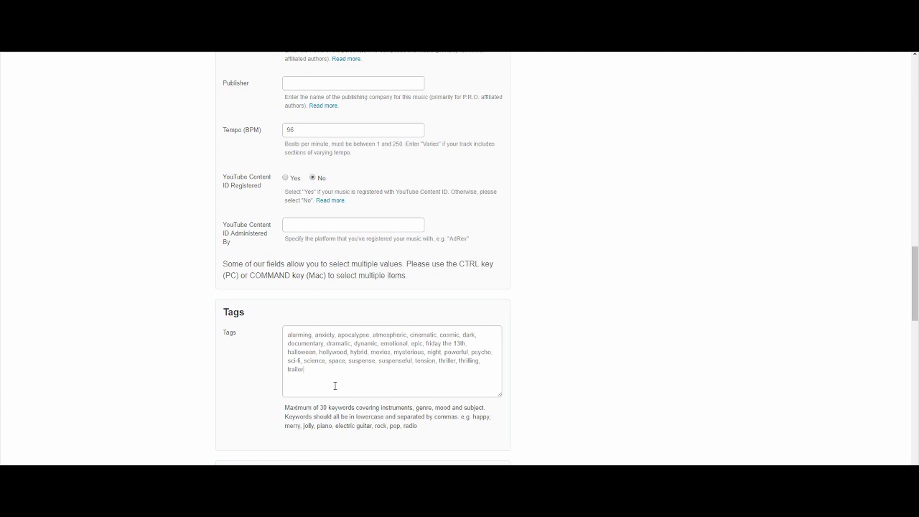
# Step: Set the item price to $21 for the Music Standard License and $42 for the Music Broadcast License (1 Million)
pyautogui.scroll(-6, 433, 406)
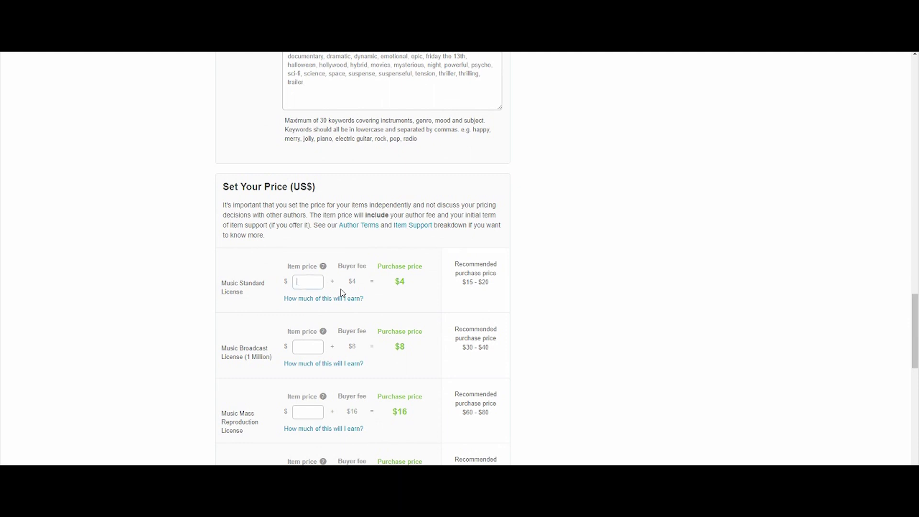
pyautogui.write('21')
pyautogui.write('42')
# Step: Set the item prices to $64 for Mass Reproduction, $168 for Broadcast (10 Million) and $336 for Broadcast & Film
pyautogui.scroll(-3, 555, 360)
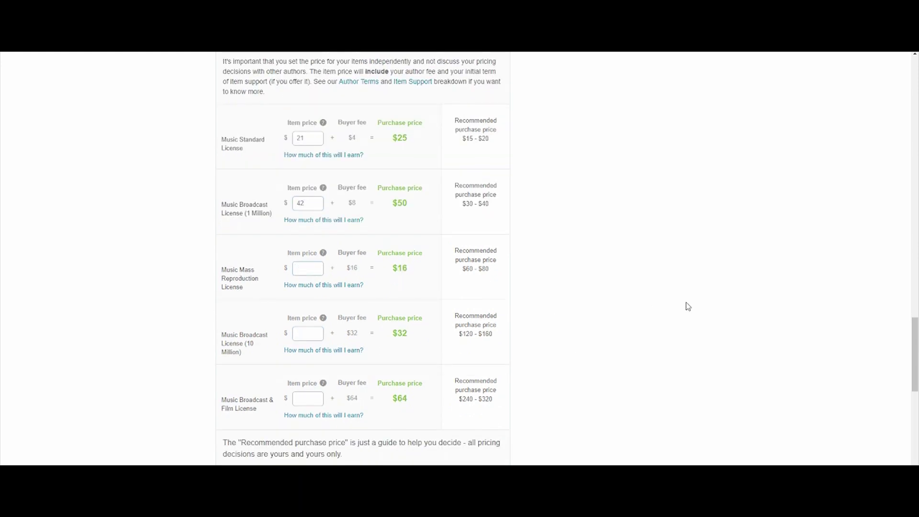
pyautogui.write('64')
pyautogui.press('Tab')
pyautogui.write('168')
pyautogui.press('Tab')
pyautogui.write('333')
pyautogui.press('BackSpace')
pyautogui.write('6')
# Step: Submit the item for upload with the rights declaration accepted, and check the currently processing uploads on the dashboard
pyautogui.scroll(-6, 574, 373)
pyautogui.click(285, 311)
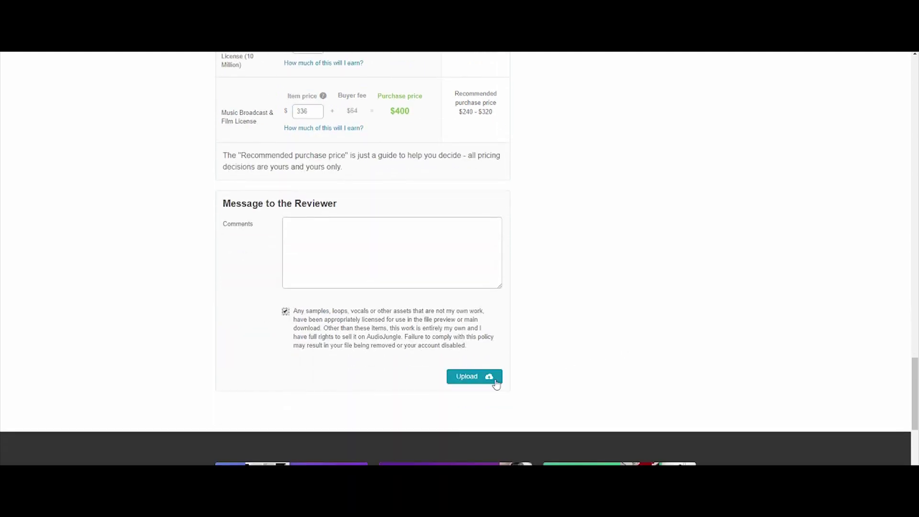
pyautogui.click(496, 384)
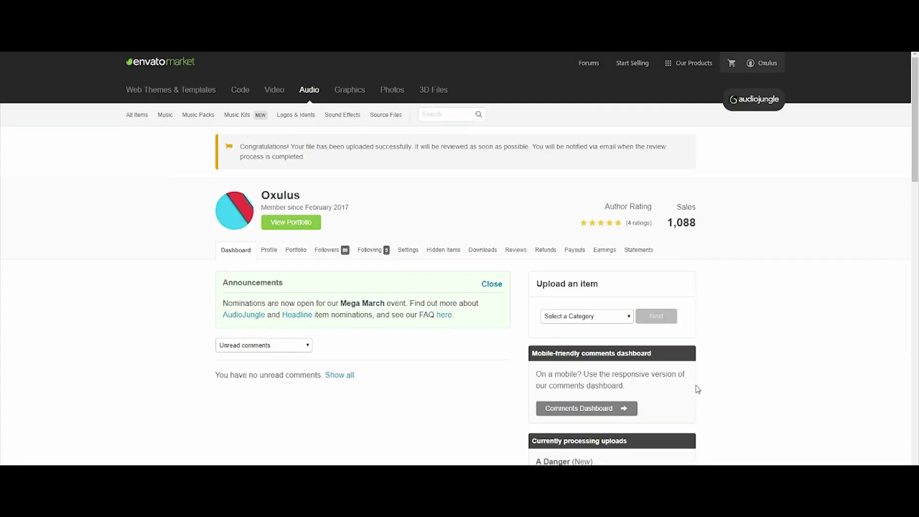
pyautogui.scroll(-4, 698, 389)
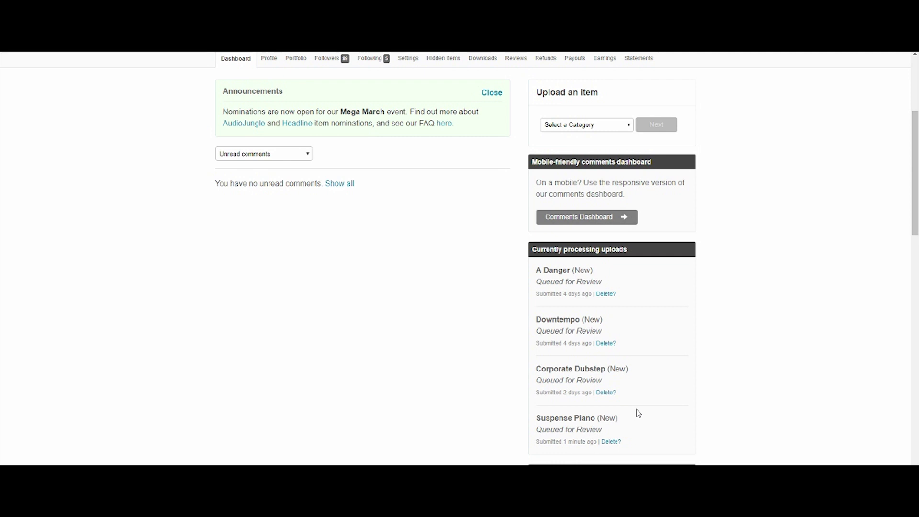
pyautogui.scroll(5, 638, 412)
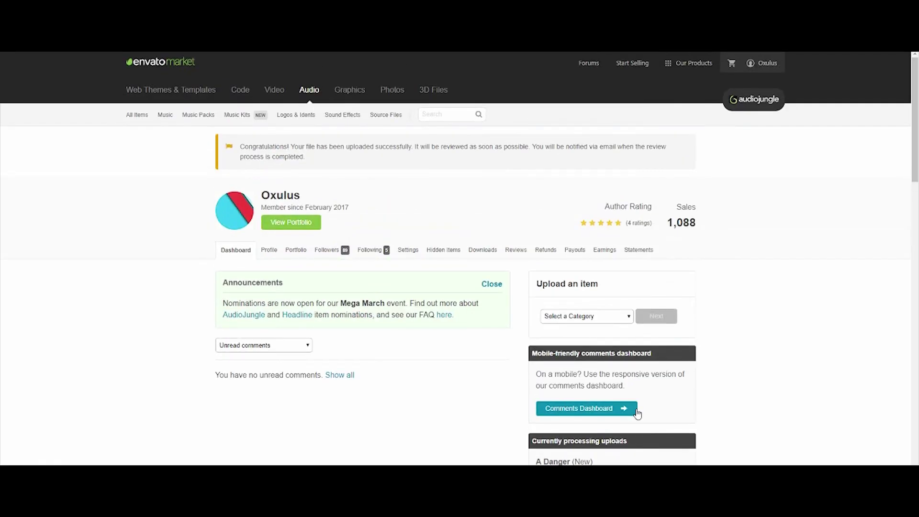